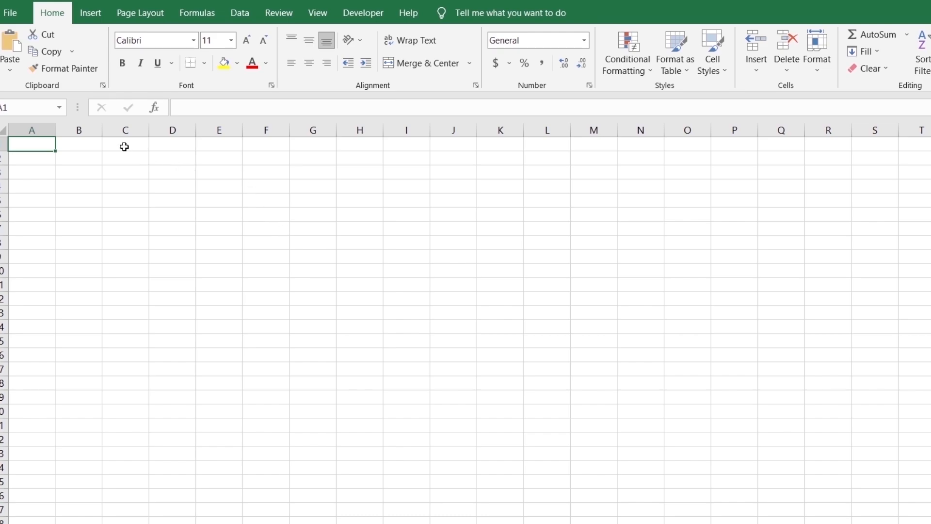
Widen column C to about four times its default width
left_click(128, 130)
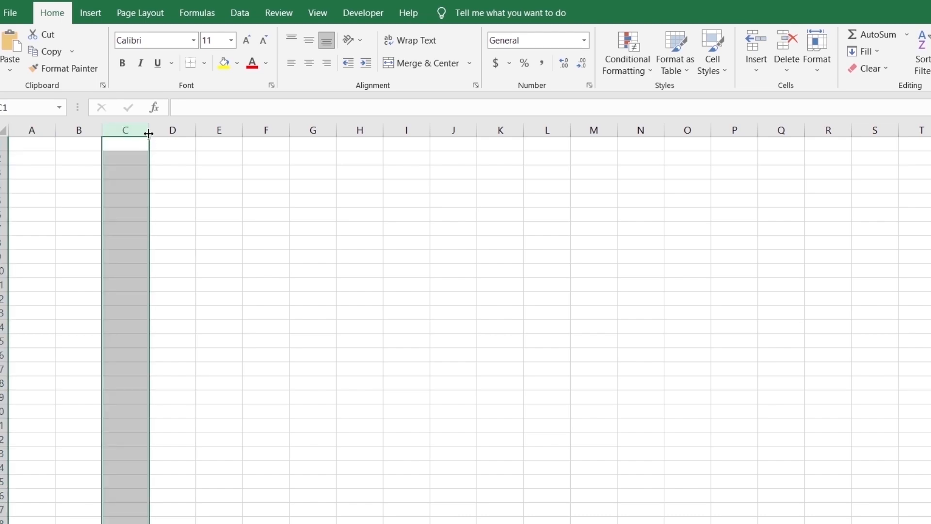
left_click_drag(148, 131, 301, 156)
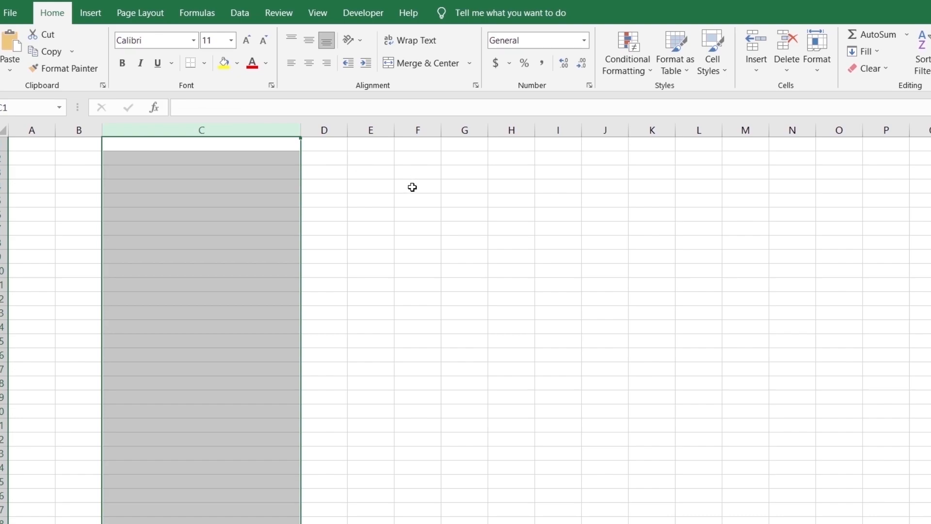
left_click(412, 188)
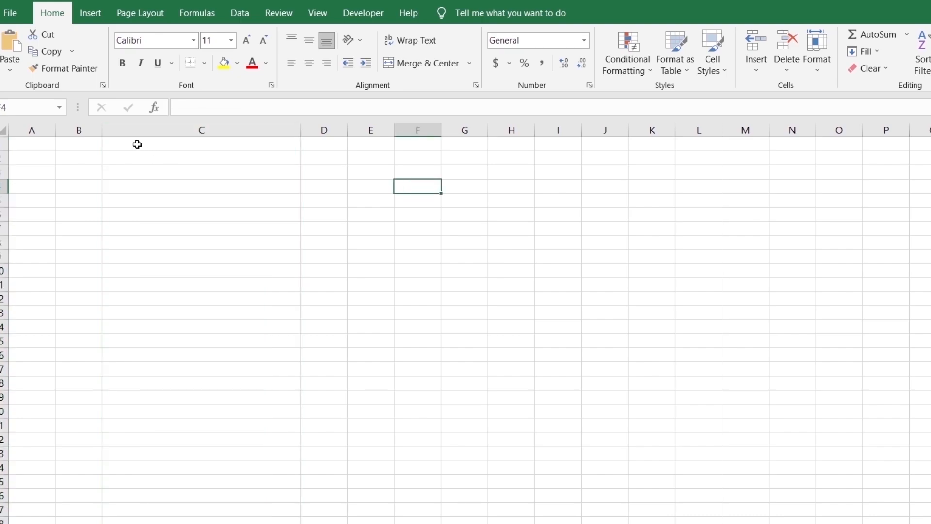
Apply inside and outline borders to cells C1 to C24
left_click_drag(137, 143, 220, 467)
left_click(204, 65)
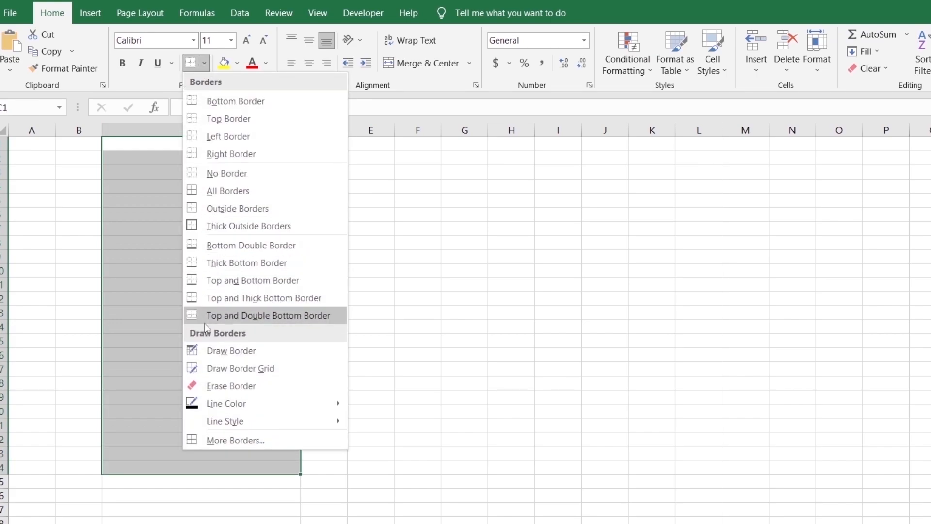
left_click(210, 440)
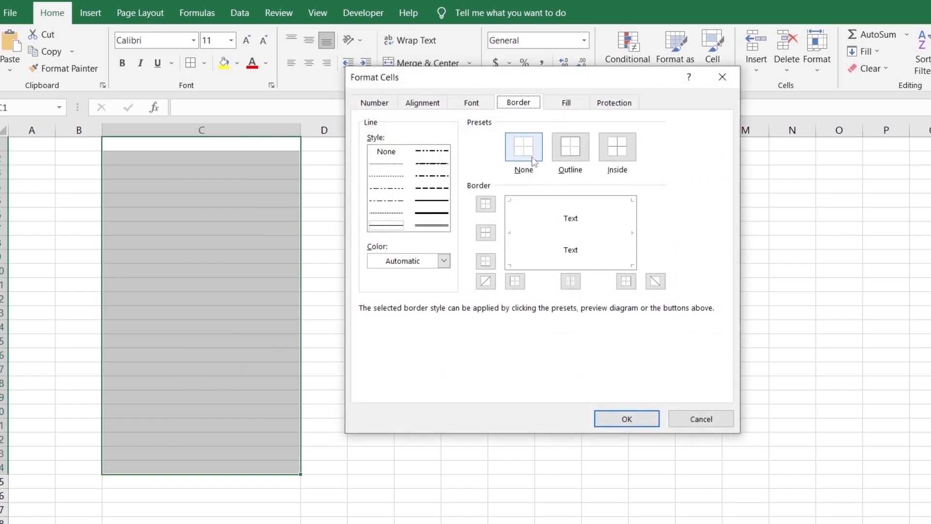
left_click(624, 152)
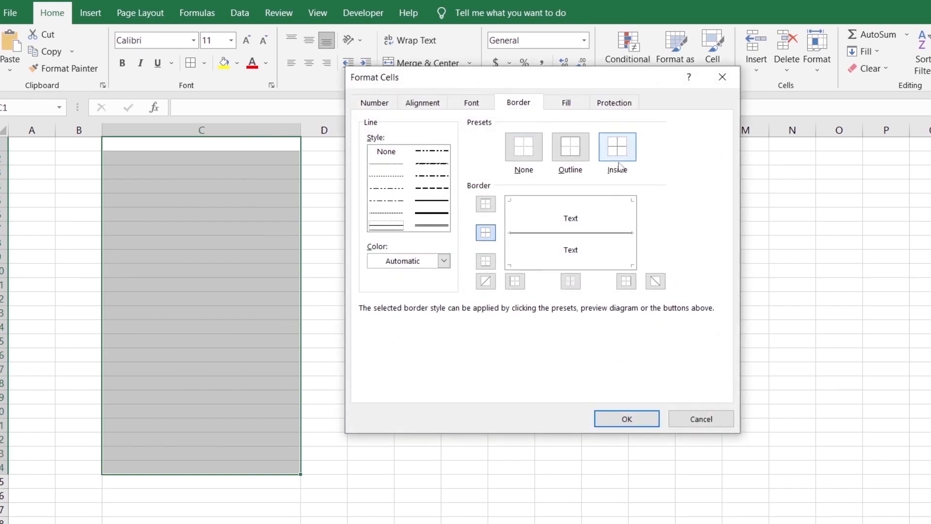
left_click(570, 148)
left_click(626, 418)
left_click(371, 301)
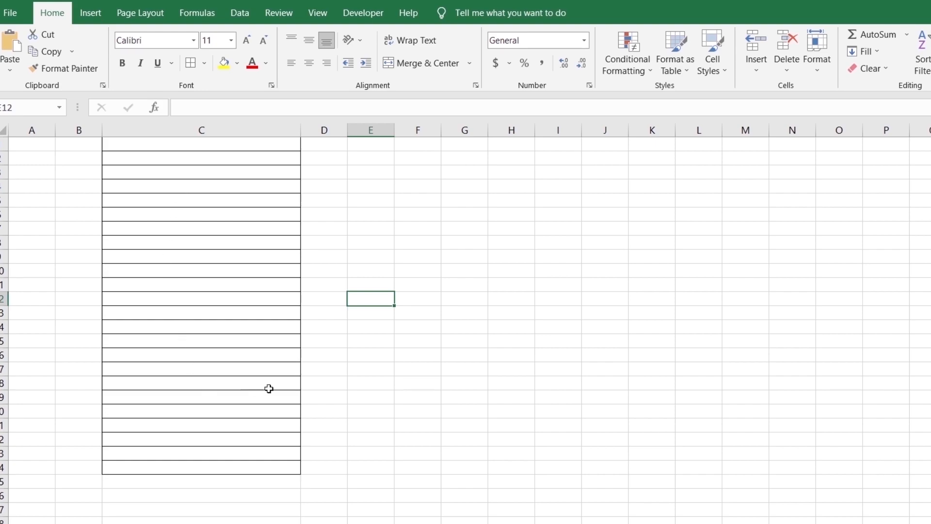
Increase the font size of cells C1 to C25 to make the rows taller
left_click(143, 145)
key("ctrl+shift+End")
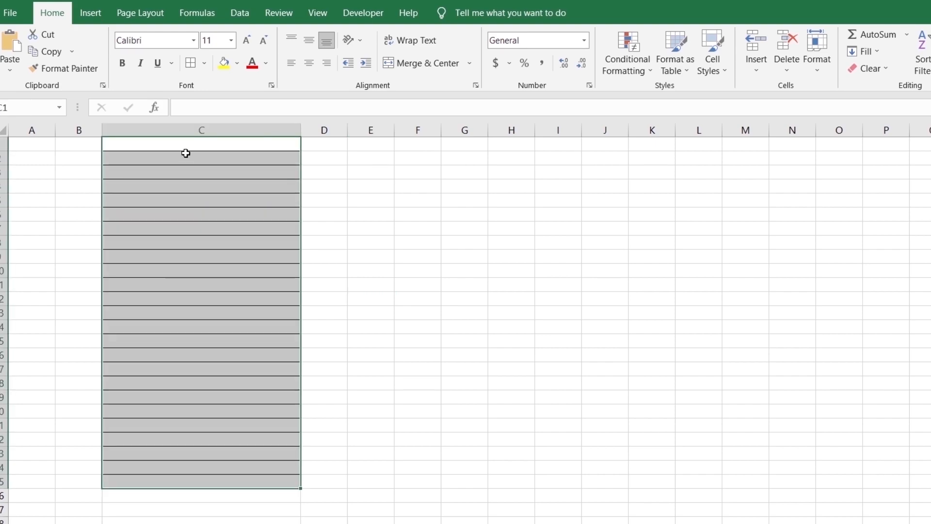
left_click(232, 40)
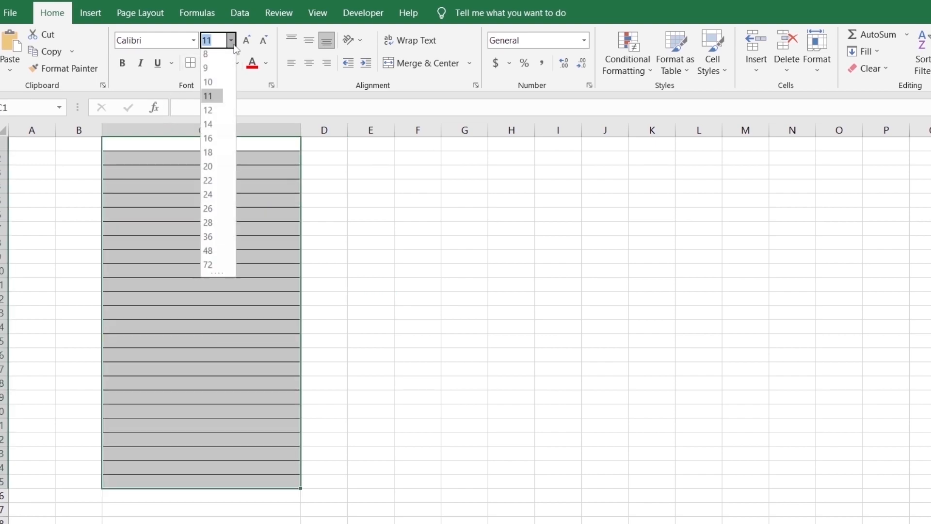
left_click(208, 170)
left_click(513, 245)
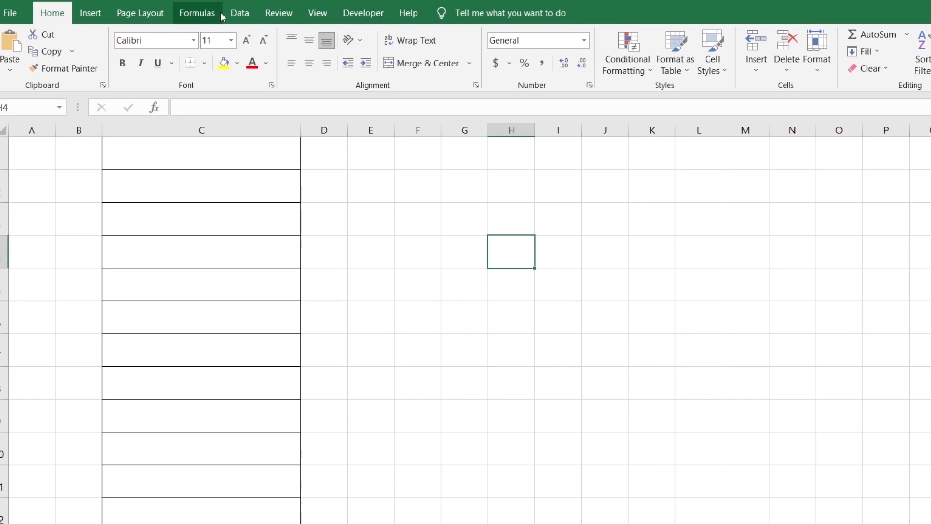
Check in the ribbon customization options that the Developer tab is enabled, leaving the settings unchanged
right_click(170, 10)
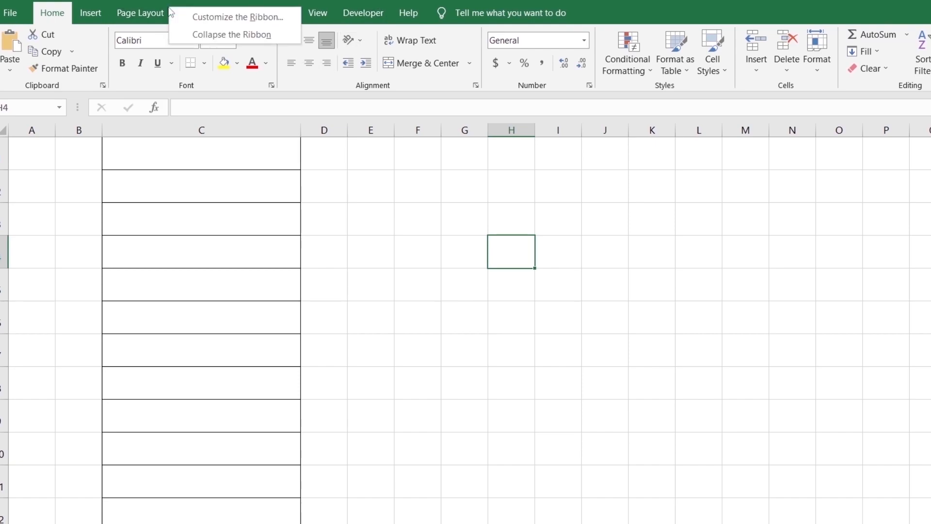
left_click(204, 17)
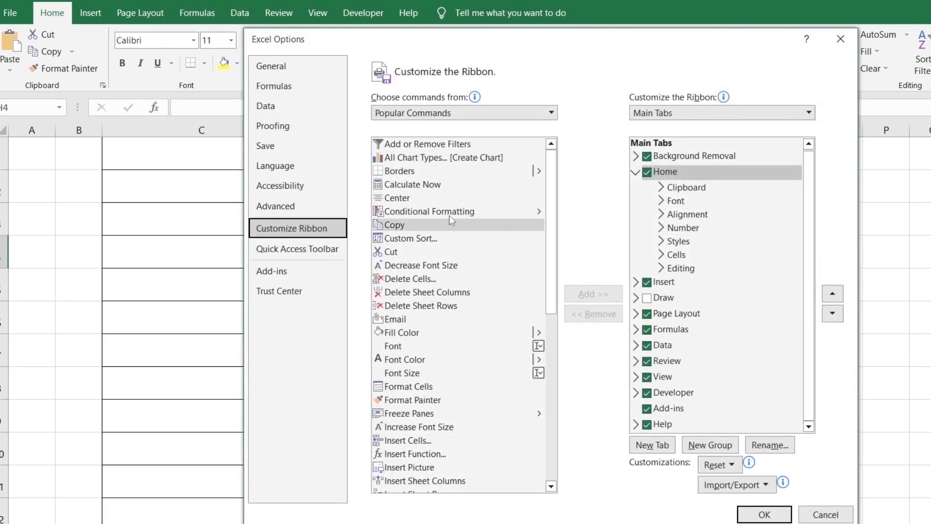
left_click_drag(575, 51, 445, 50)
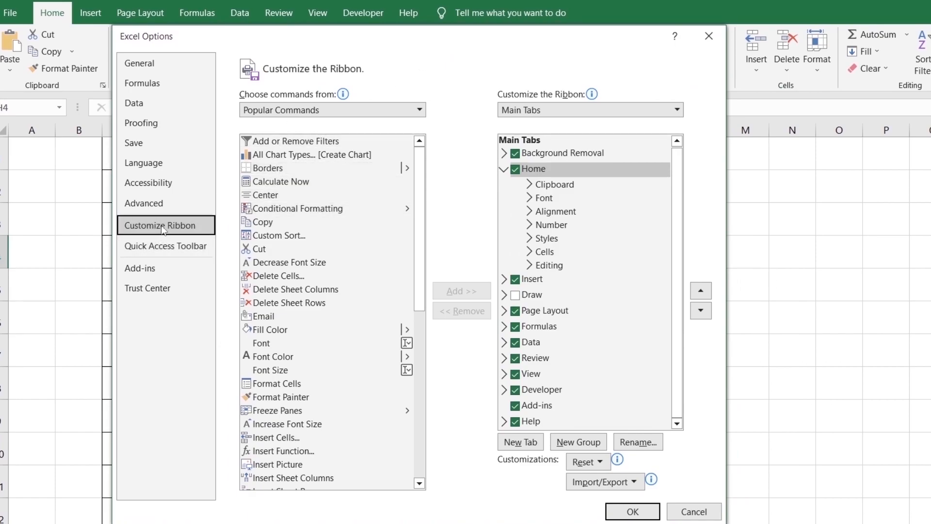
left_click(516, 391)
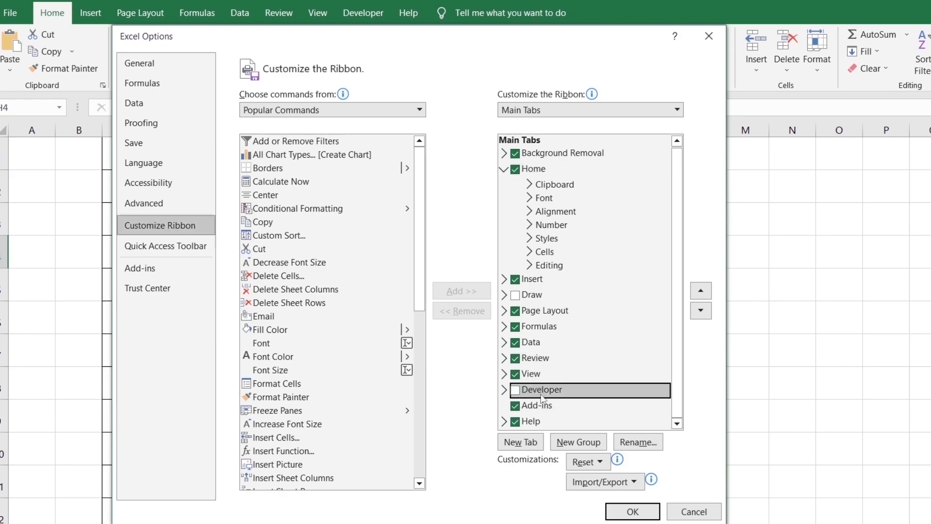
left_click(516, 390)
left_click(694, 511)
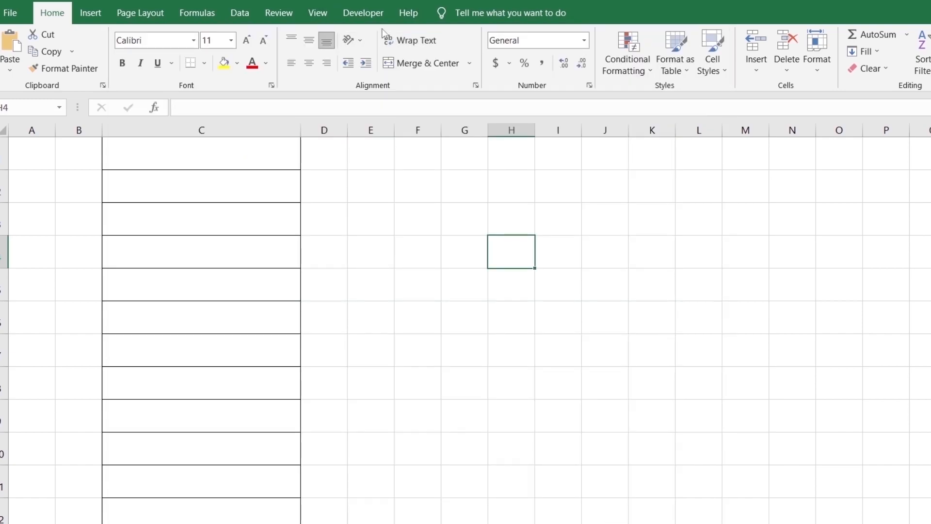
Insert a form-control option button in cell C2 and resize it to fill the height of the row
left_click(376, 15)
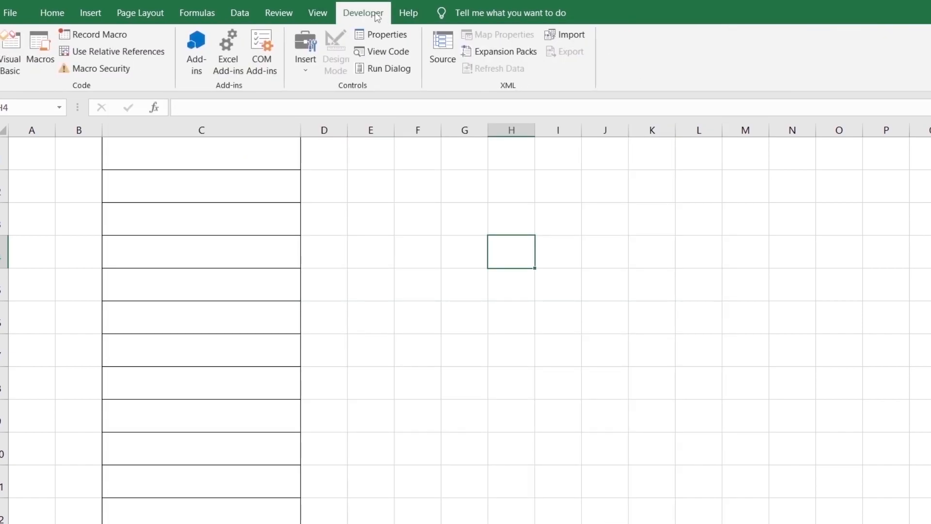
left_click(312, 57)
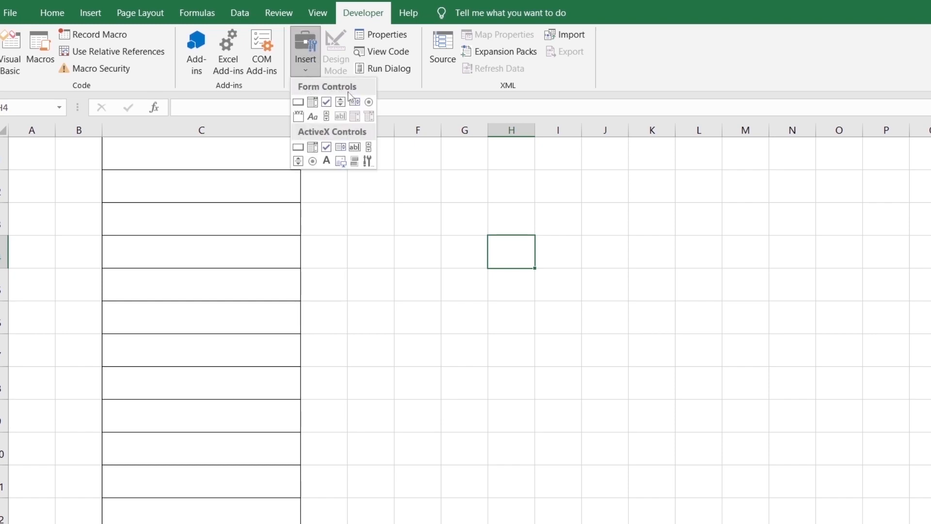
left_click(316, 53)
left_click(315, 54)
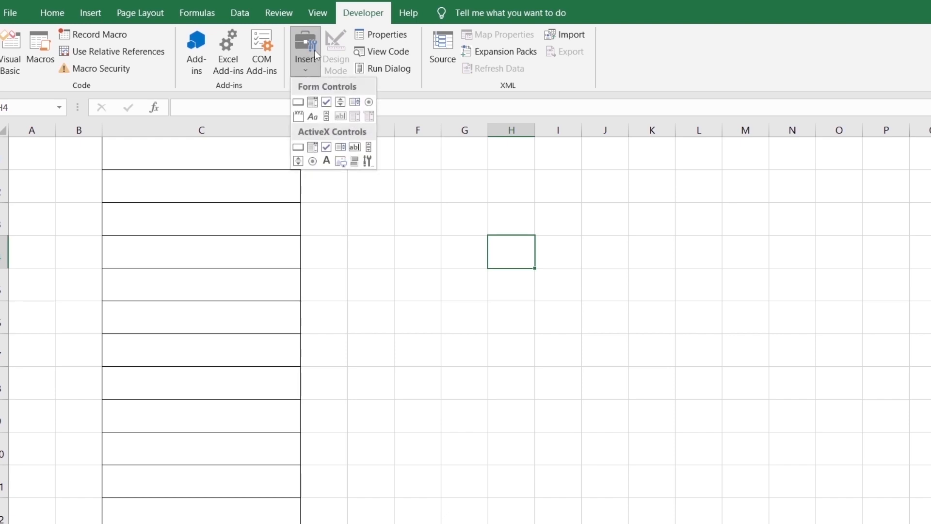
left_click(370, 103)
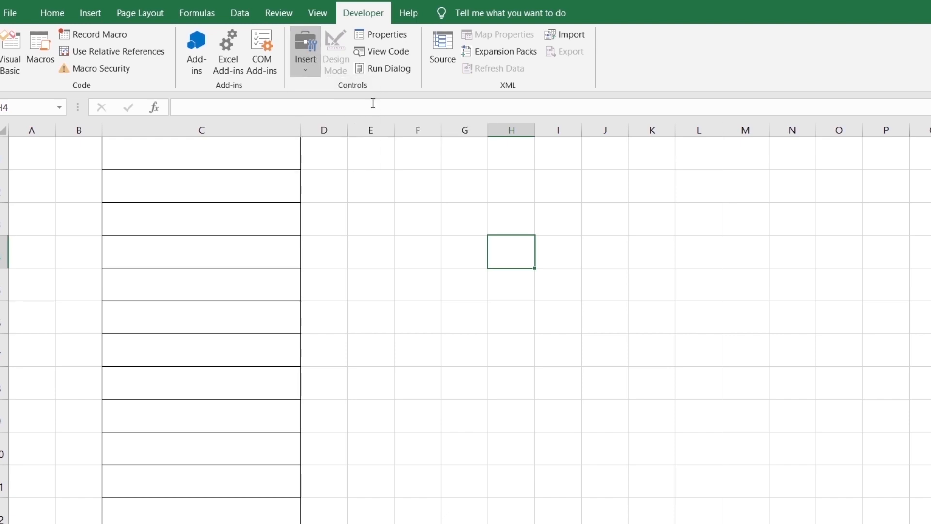
left_click(174, 185)
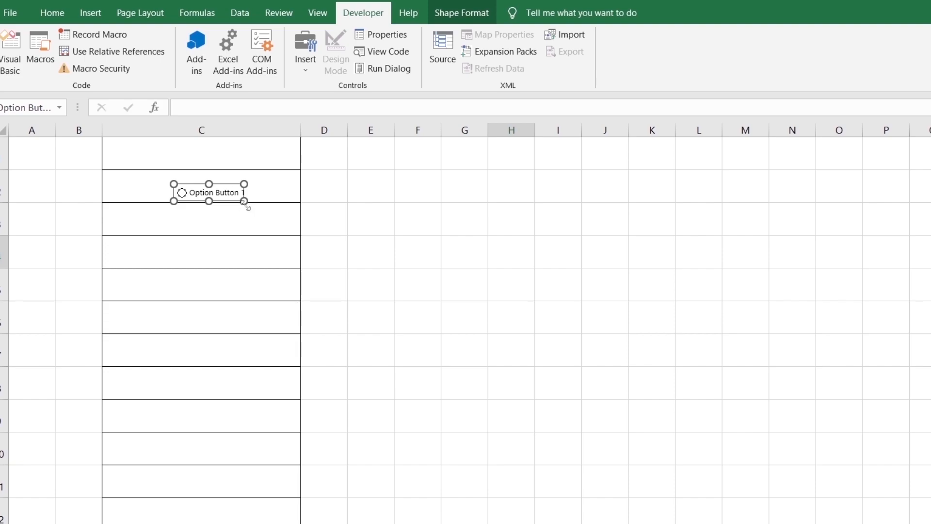
mouse_move(244, 201)
left_mouse_down()
mouse_move(281, 213)
mouse_move(263, 202)
left_mouse_up()
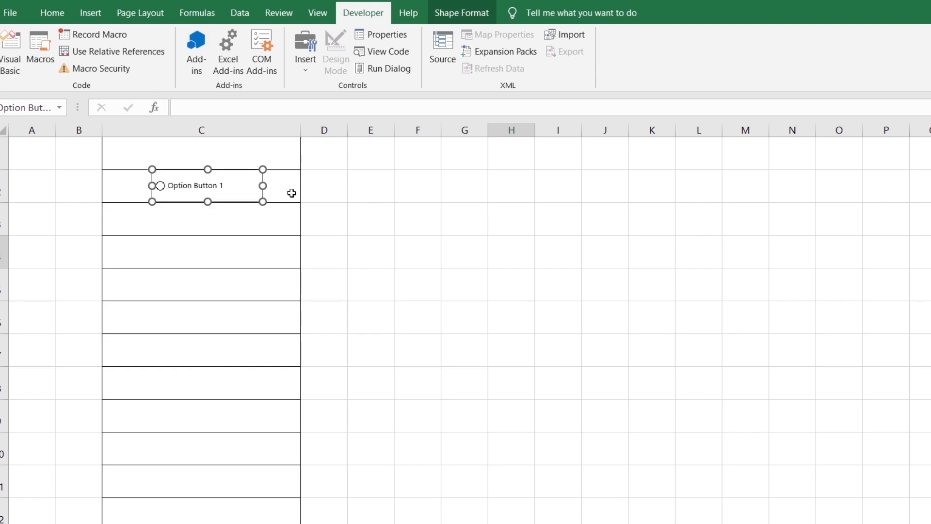
left_click(247, 223)
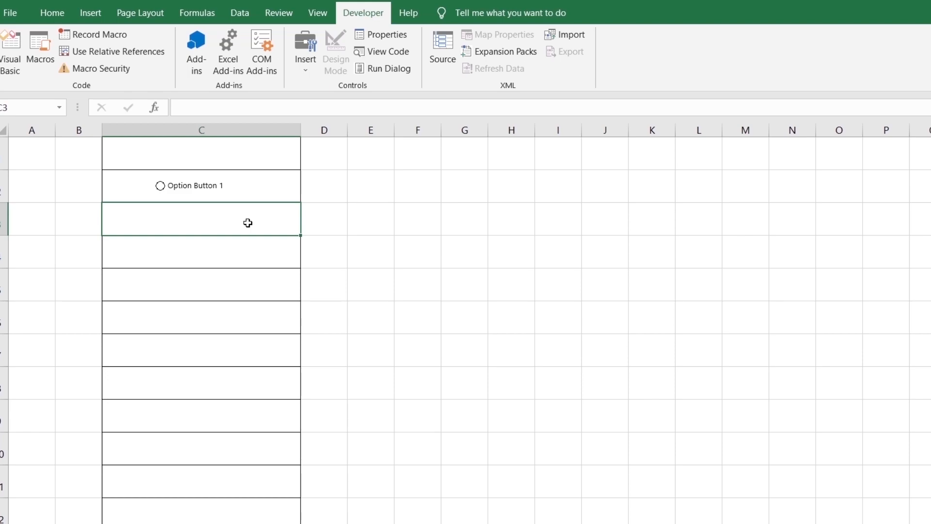
Add a second form-control option button in cell C3, aligned beneath the first one
left_click(308, 54)
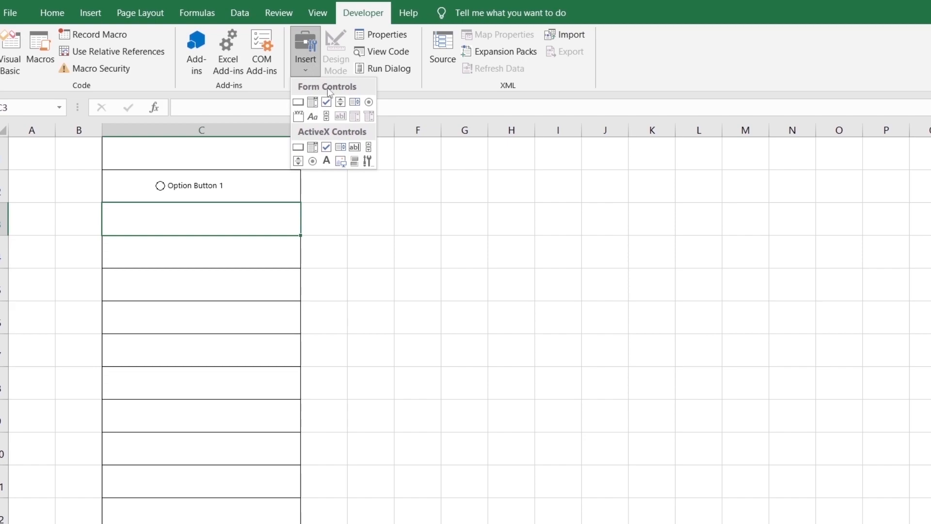
left_click(369, 104)
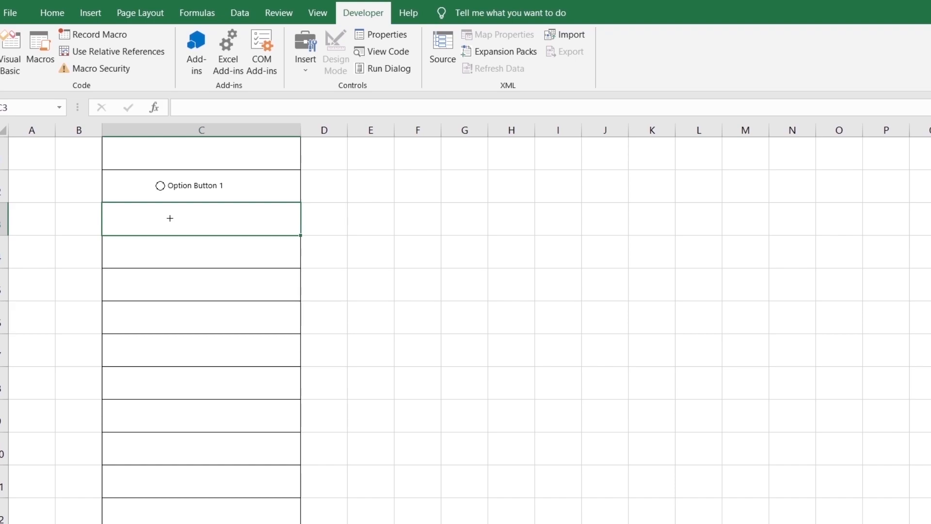
left_click(170, 218)
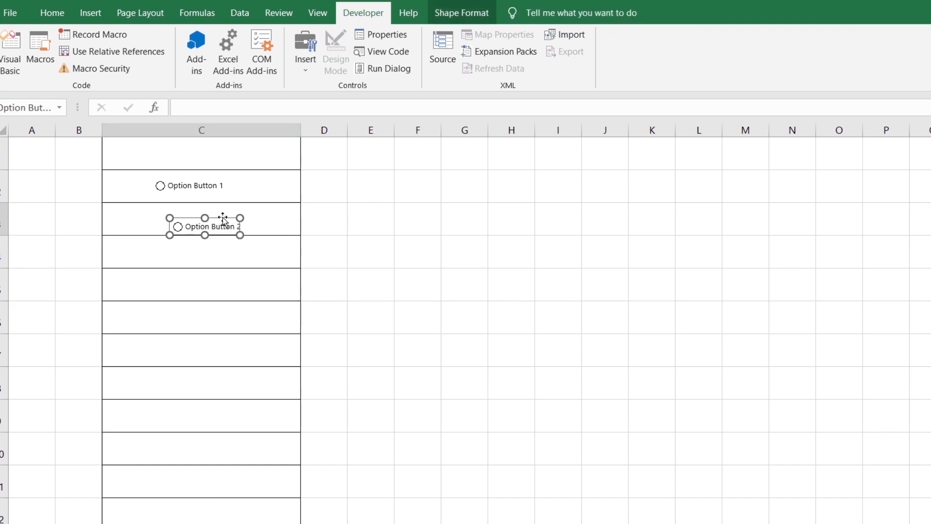
left_click_drag(240, 235, 252, 239)
left_click(255, 272)
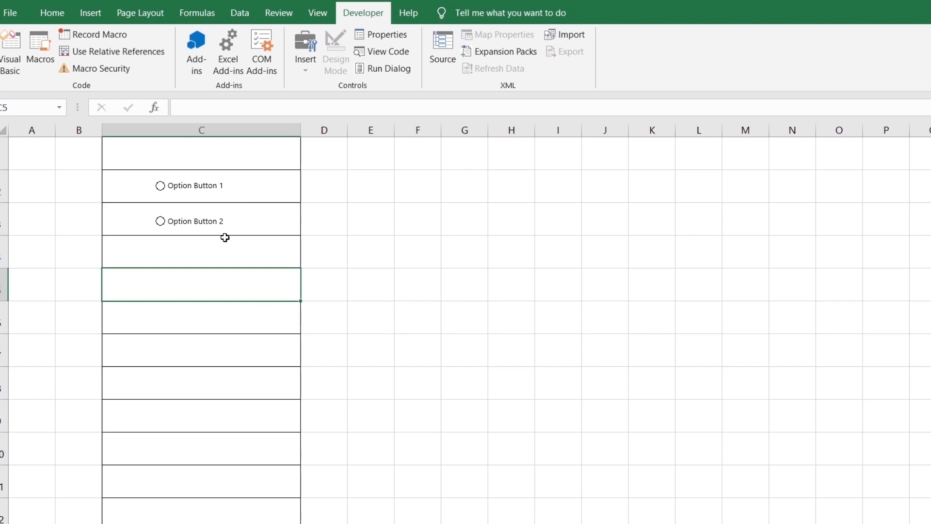
Add a third form-control option button in cell C4, aligned with the two above it
left_click(306, 68)
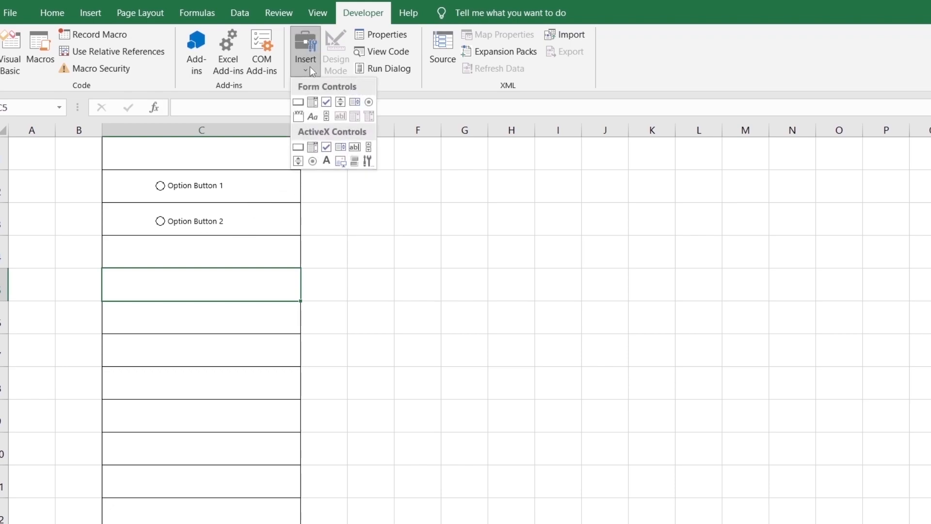
left_click(368, 102)
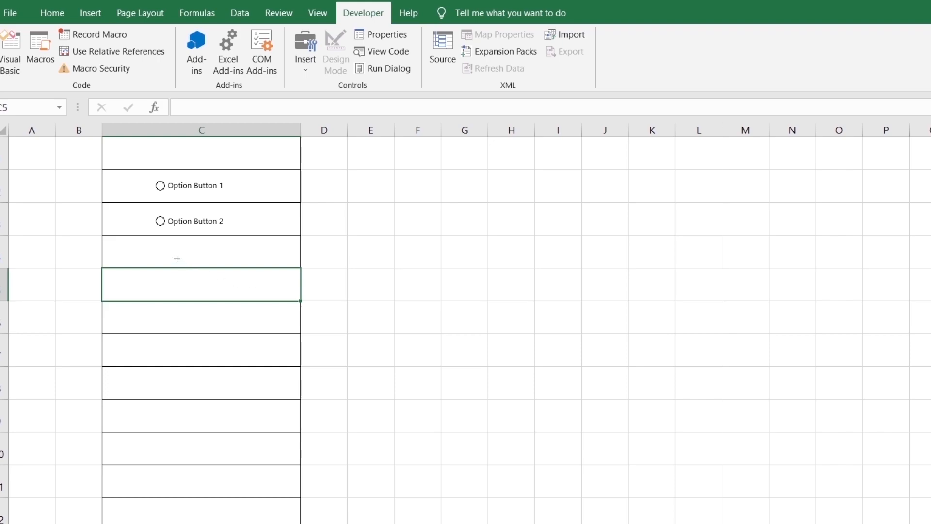
left_click(170, 246)
right_click(170, 246)
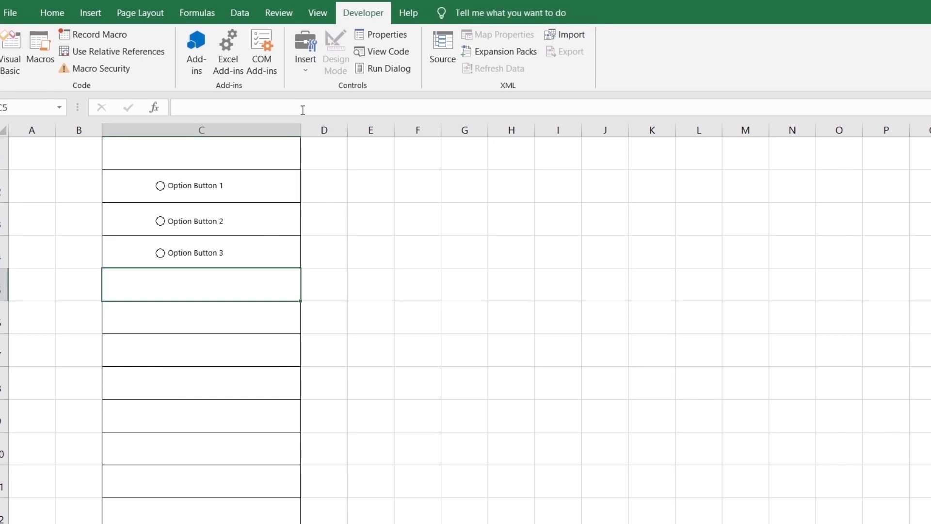
Add a fourth form-control option button in cell C5 and move it into line with the others
left_click(308, 65)
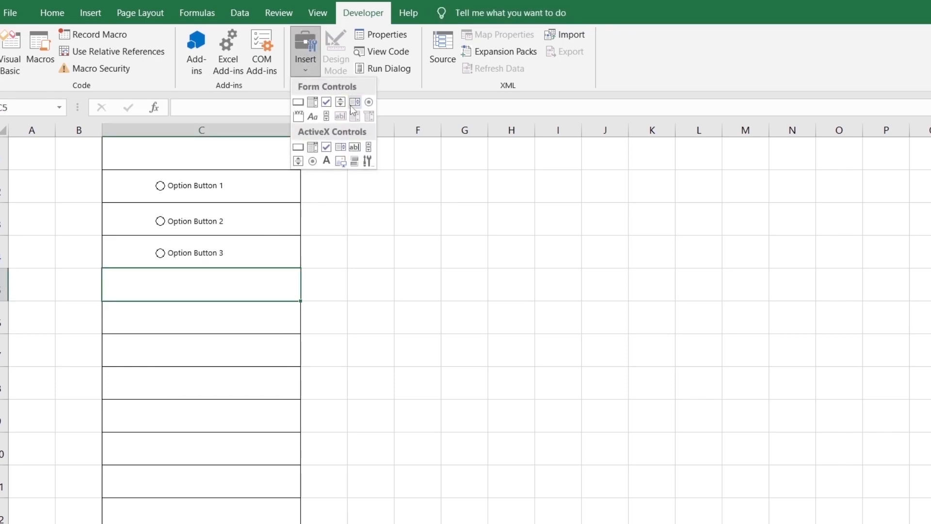
left_click(367, 103)
left_click(182, 286)
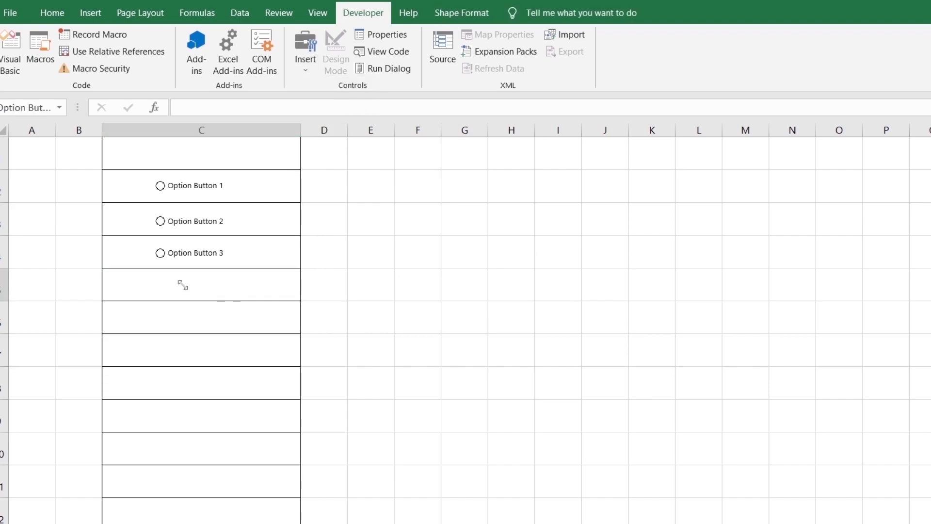
left_click_drag(238, 290, 209, 274)
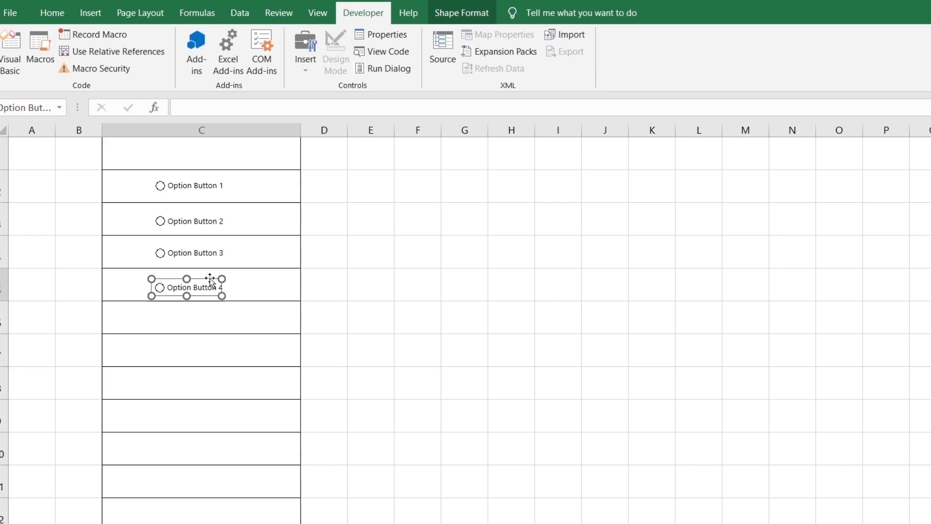
left_click(241, 320)
Add a fifth form-control option button in cell C6 and nudge its position within the row
left_click(313, 66)
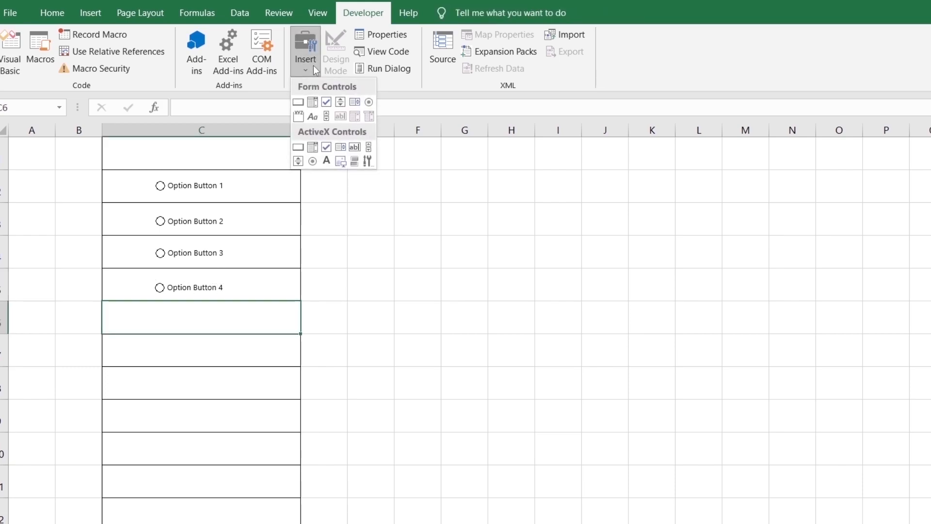
left_click(367, 103)
left_click(157, 315)
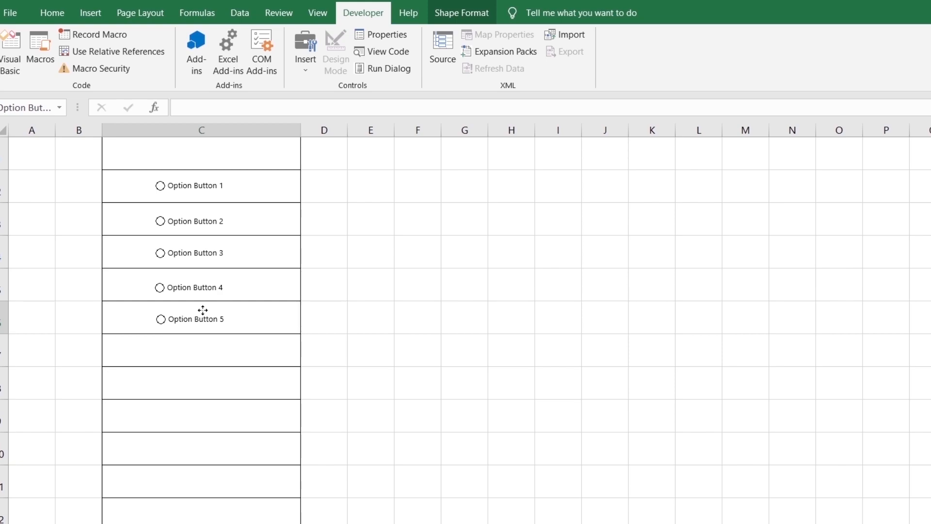
mouse_move(203, 310)
left_mouse_down()
mouse_move(213, 310)
mouse_move(178, 302)
mouse_move(220, 310)
mouse_move(176, 303)
mouse_move(199, 310)
left_mouse_up()
left_click(199, 349)
Add a sixth form-control option button in cell C7 and move it into line with the buttons above
left_click(305, 53)
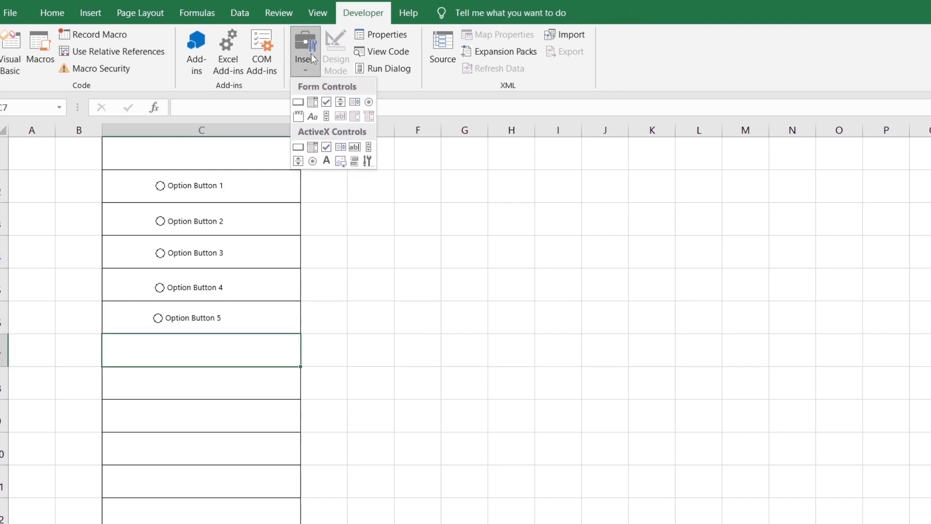
left_click(369, 103)
left_click(180, 342)
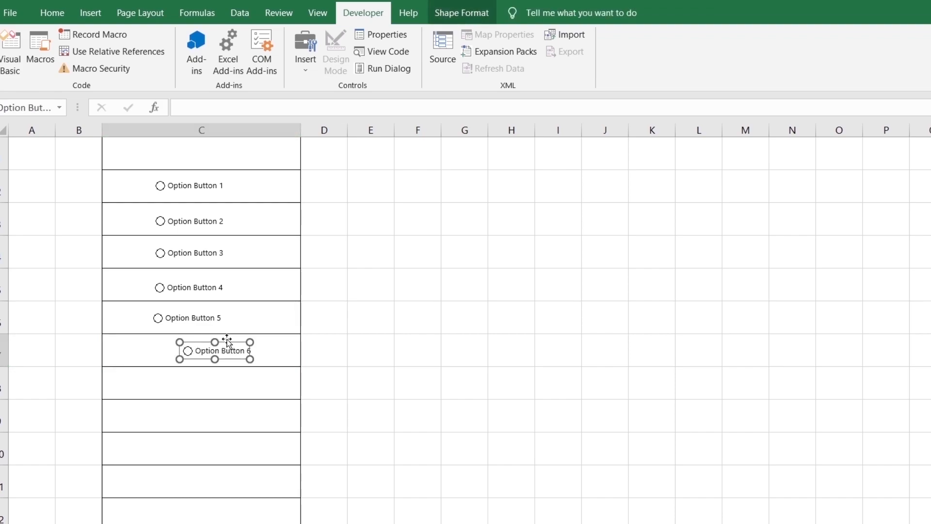
left_click_drag(226, 342, 196, 341)
left_click(257, 304)
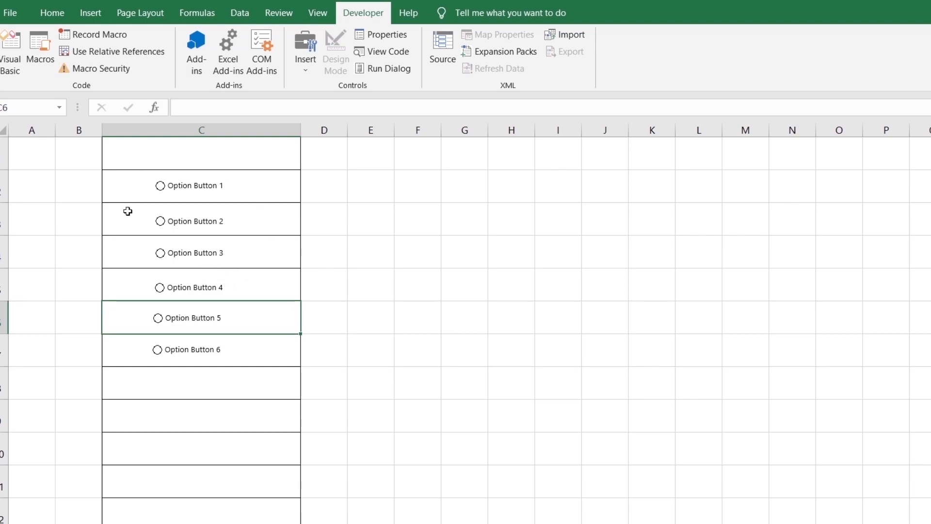
left_click(189, 188)
right_click(203, 193)
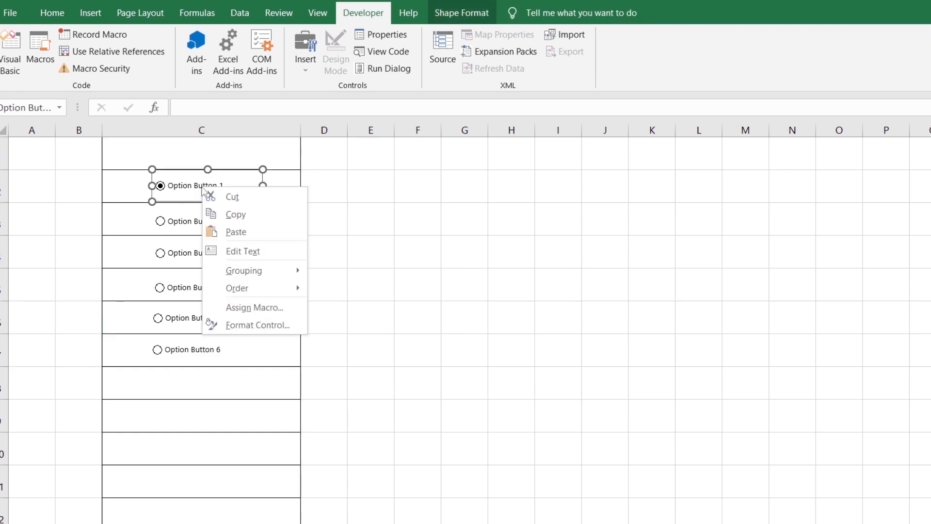
left_click(188, 185)
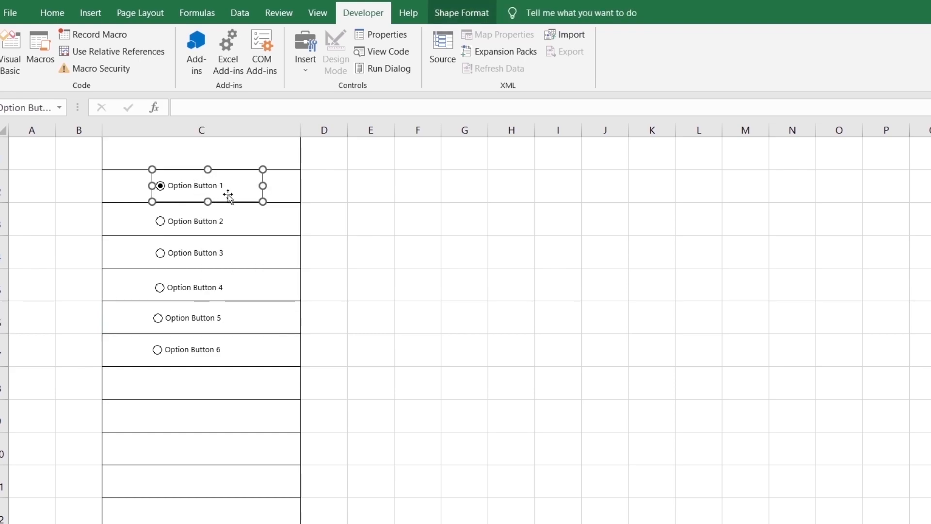
right_click(194, 185)
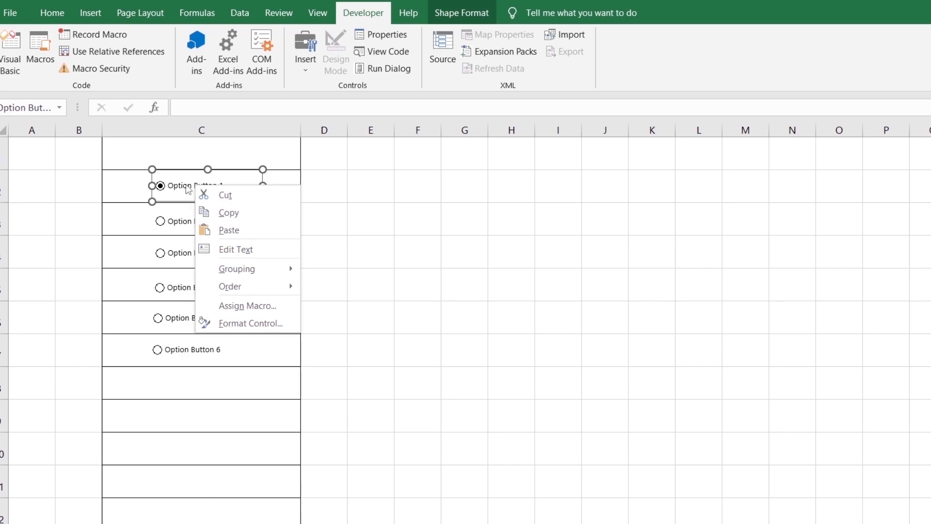
left_click(129, 256)
left_click(182, 240)
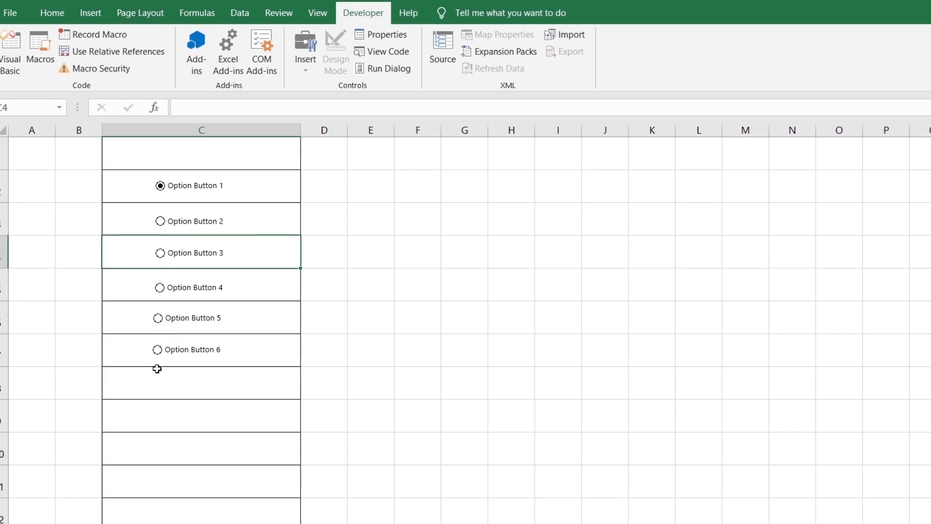
Test the option group by selecting Option Button 3, 1 and 5 in turn, ending on Option Button 6
left_click(162, 256)
left_click(161, 187)
left_click(159, 322)
left_click(159, 351)
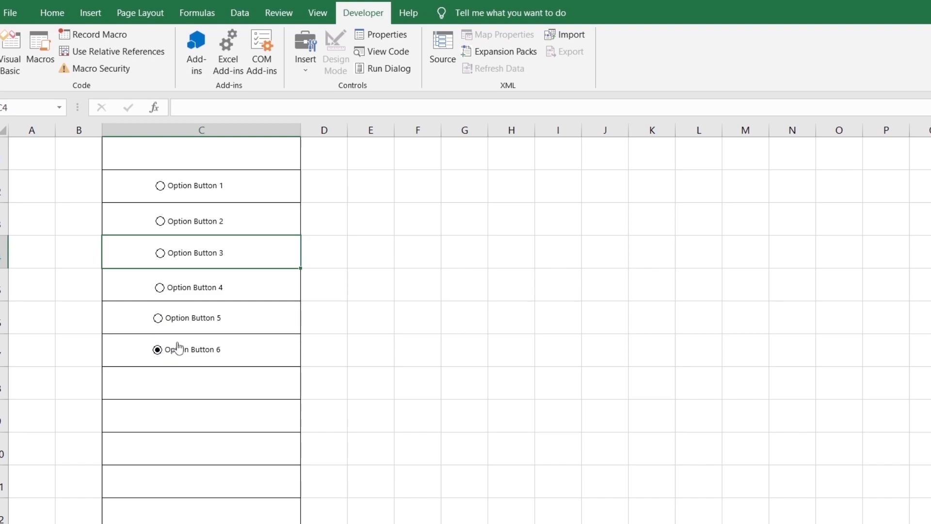